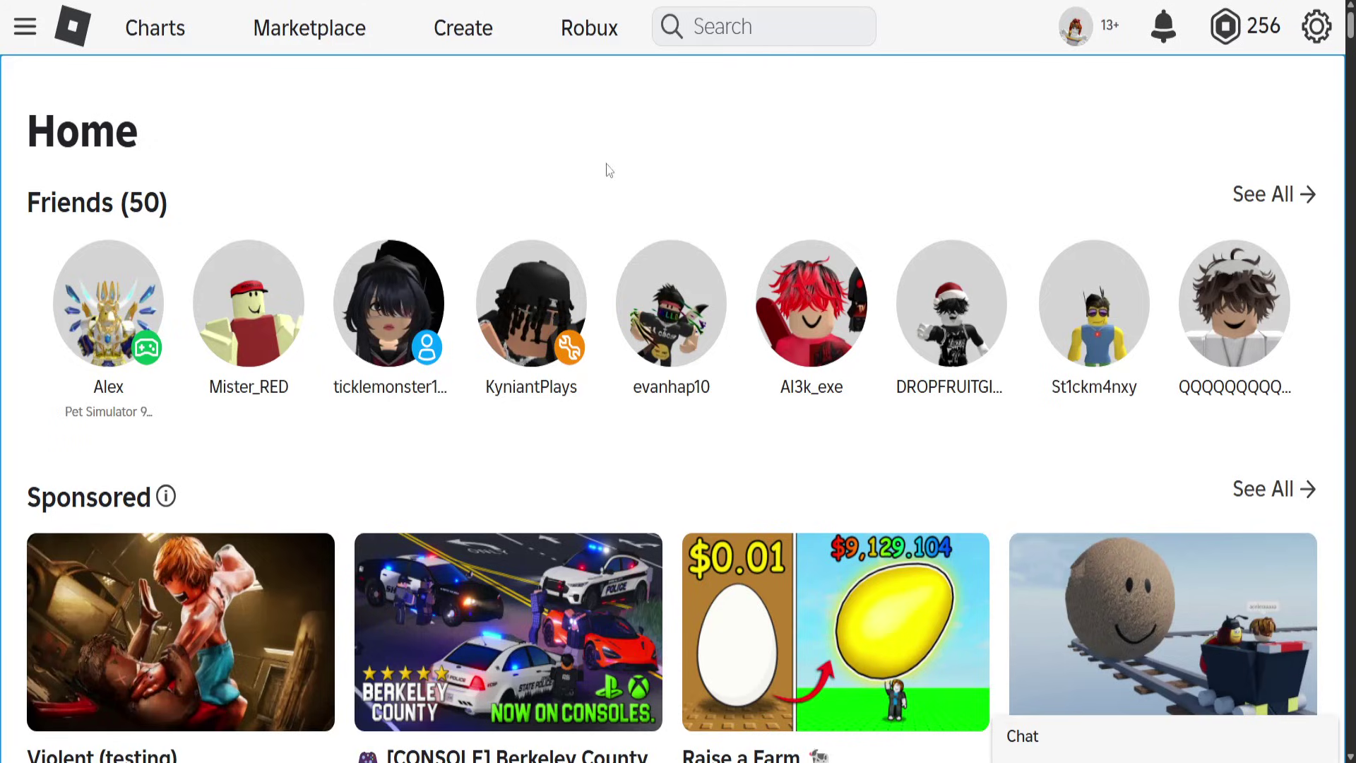
Go to Settings > Security > Privacy & content maturity from the gear menu.
left_click(1316, 26)
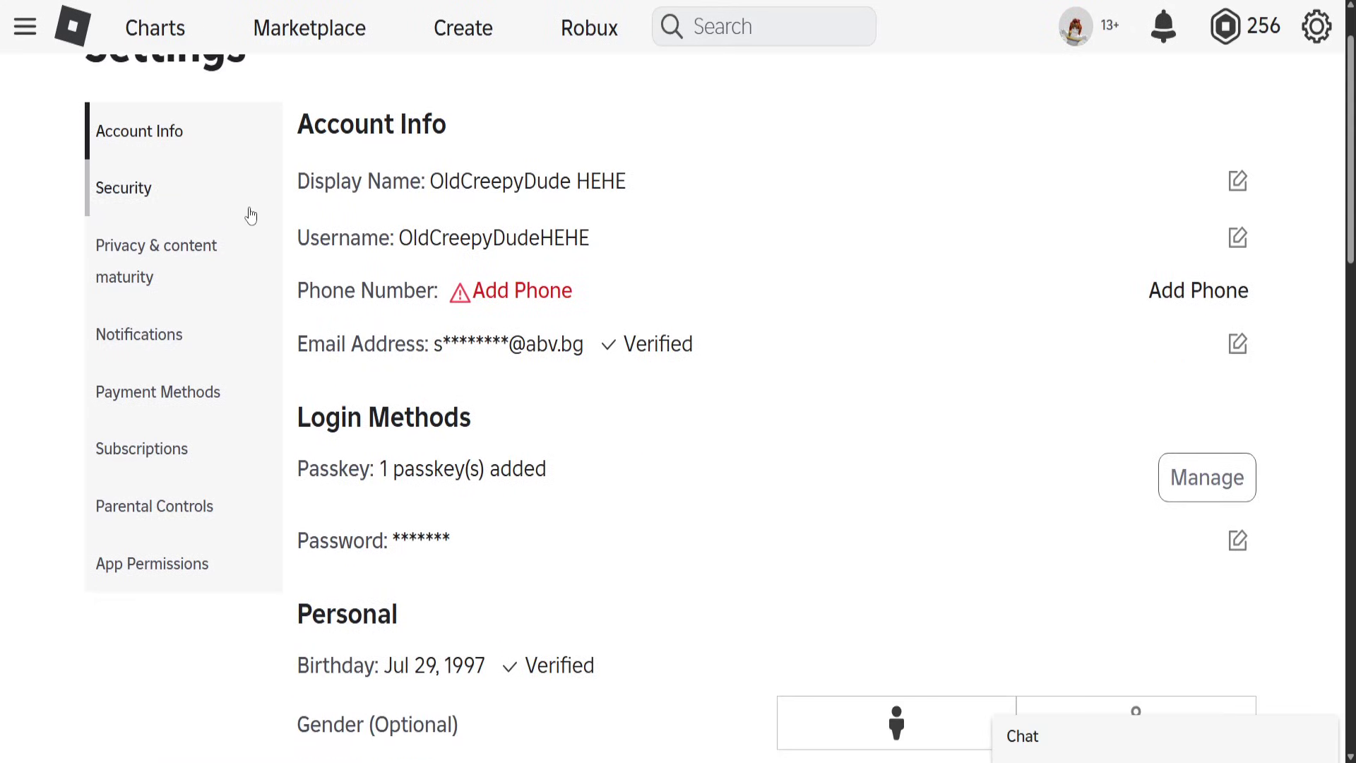
left_click(123, 188)
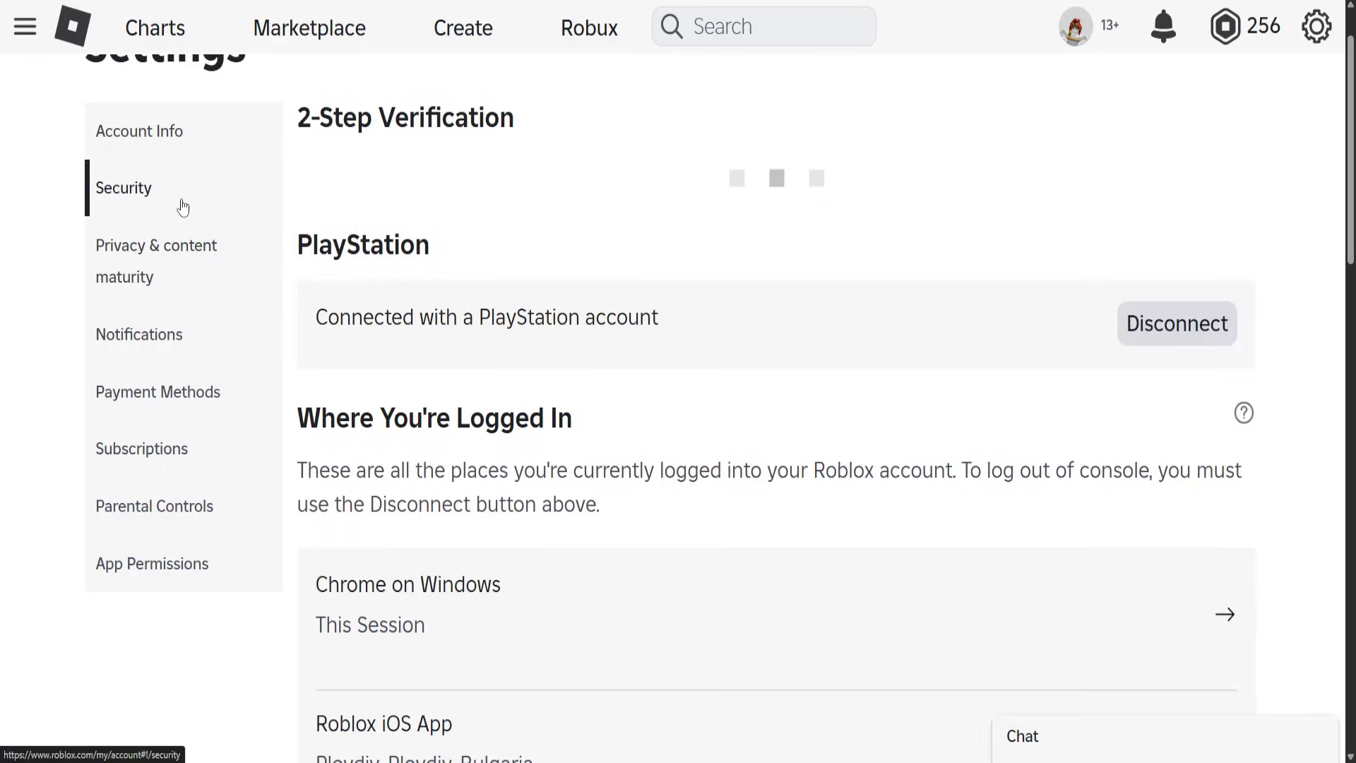
left_click(156, 255)
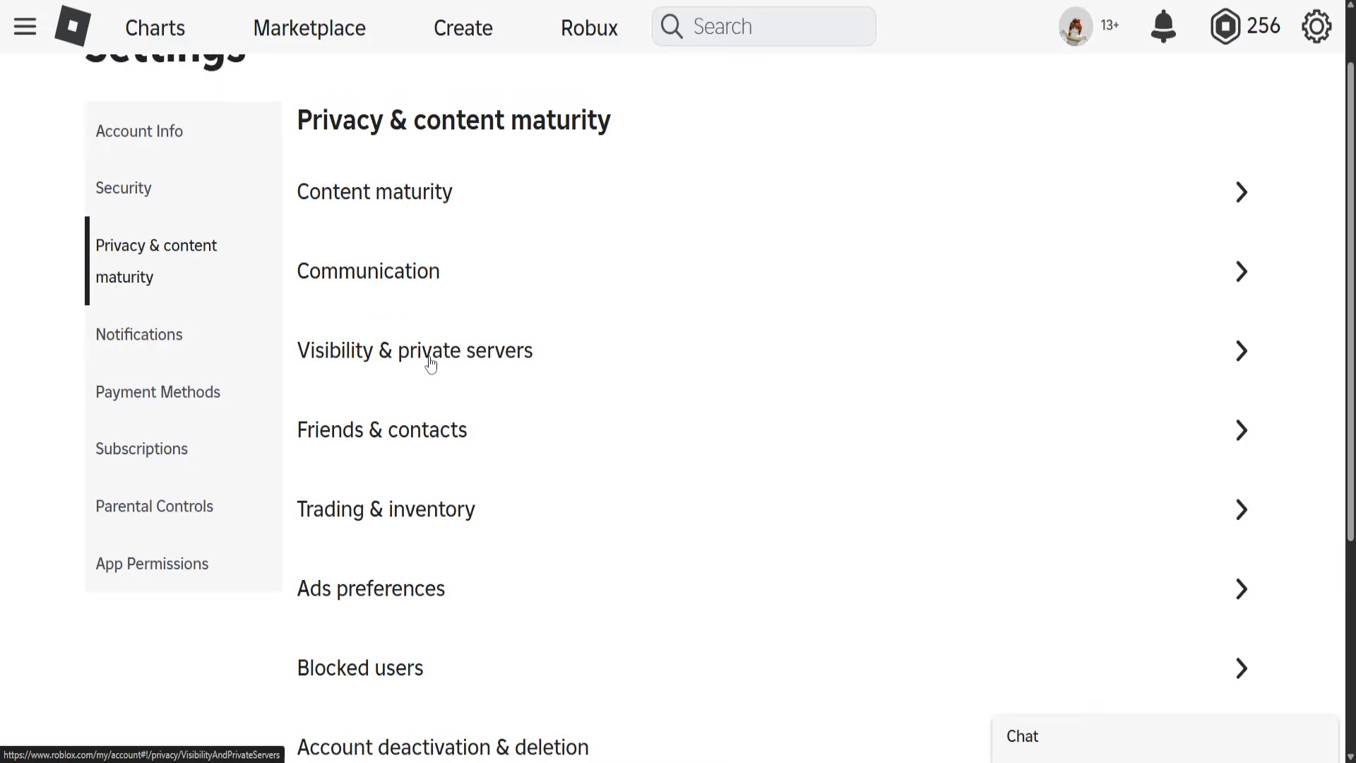
Set Show current experience under Visibility & private servers to No one.
left_click(432, 363)
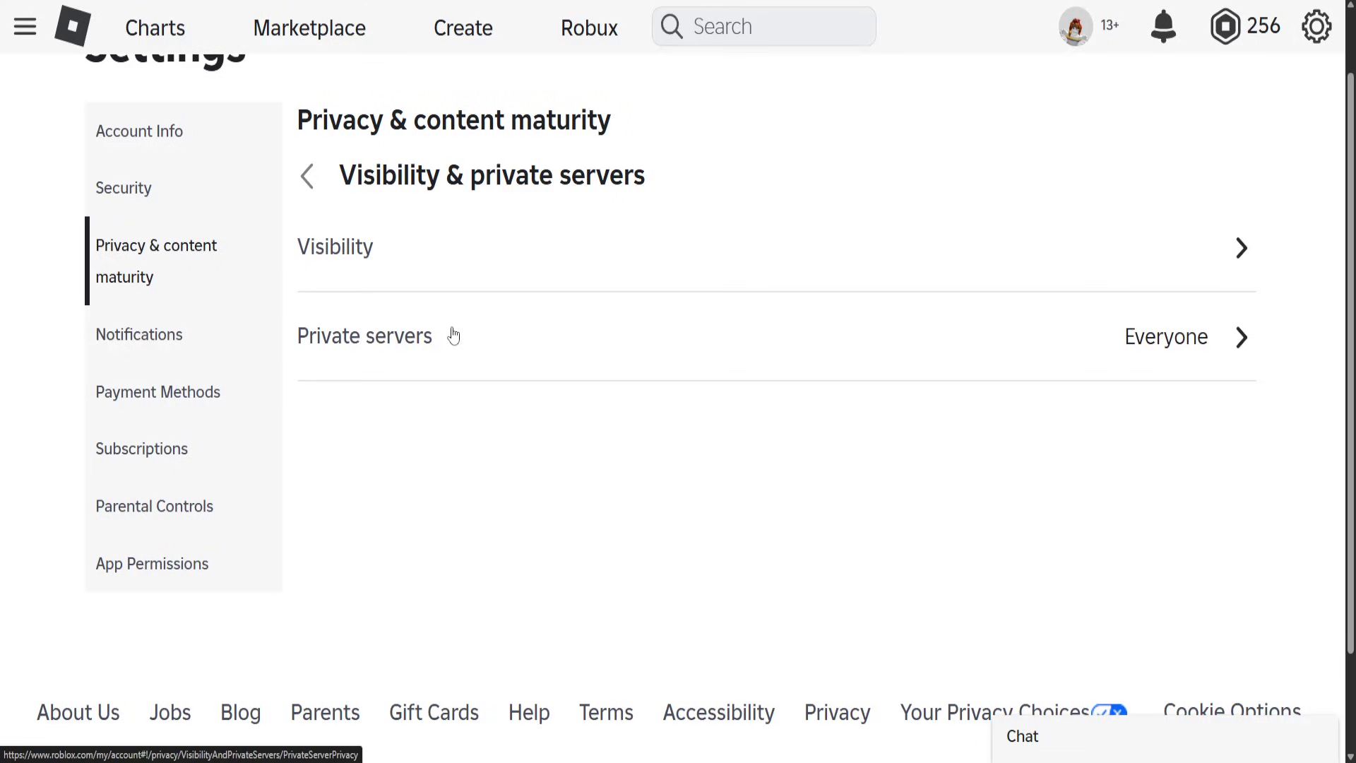
left_click(386, 259)
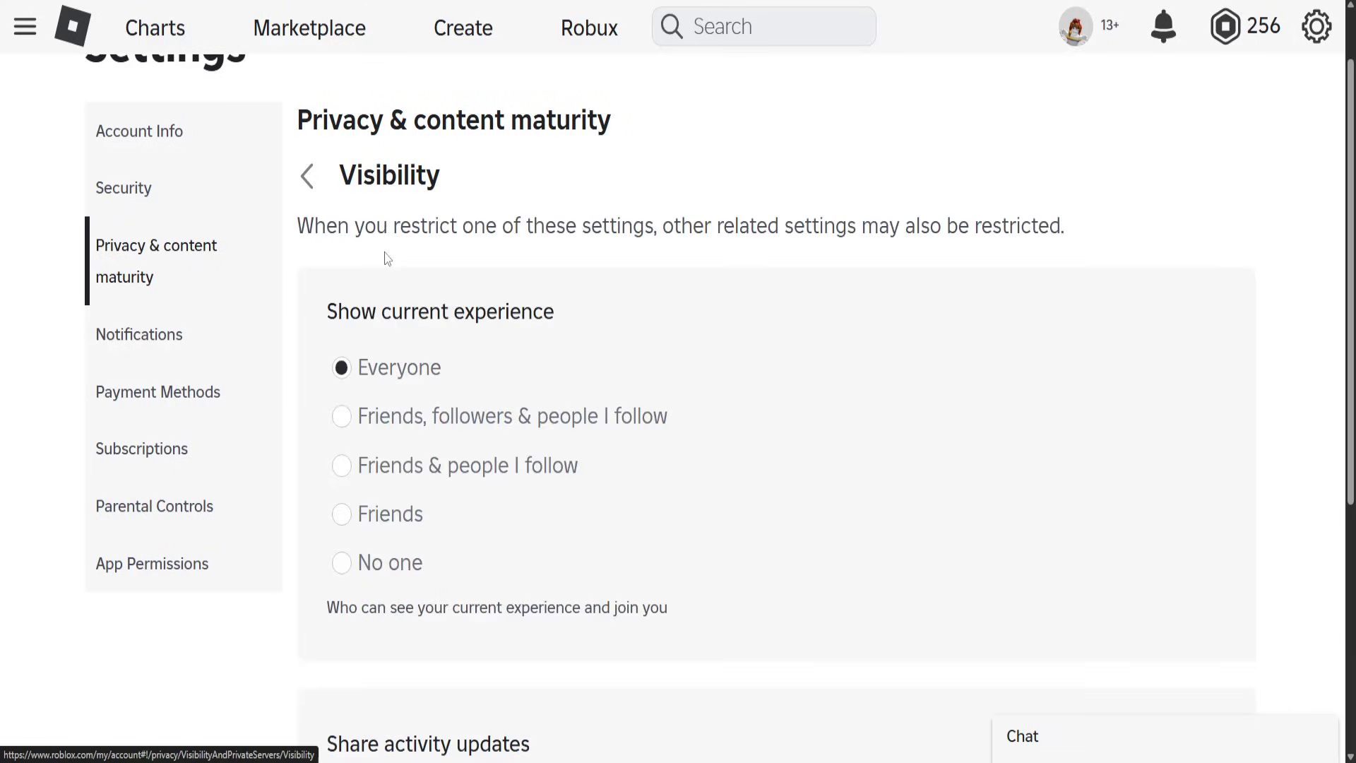
scroll(394, 425, "down", 1)
left_click(343, 483)
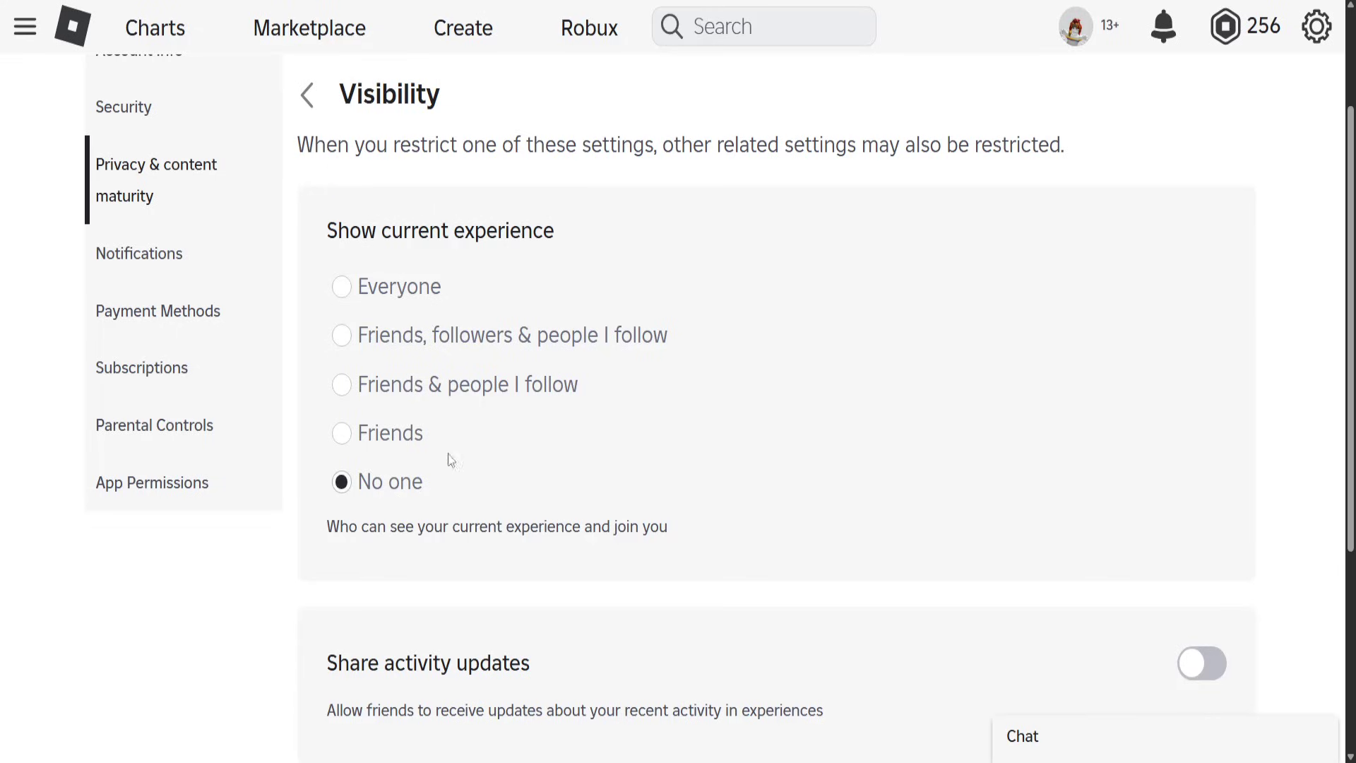
scroll(674, 306, "down", 2)
scroll(674, 305, "down", 1)
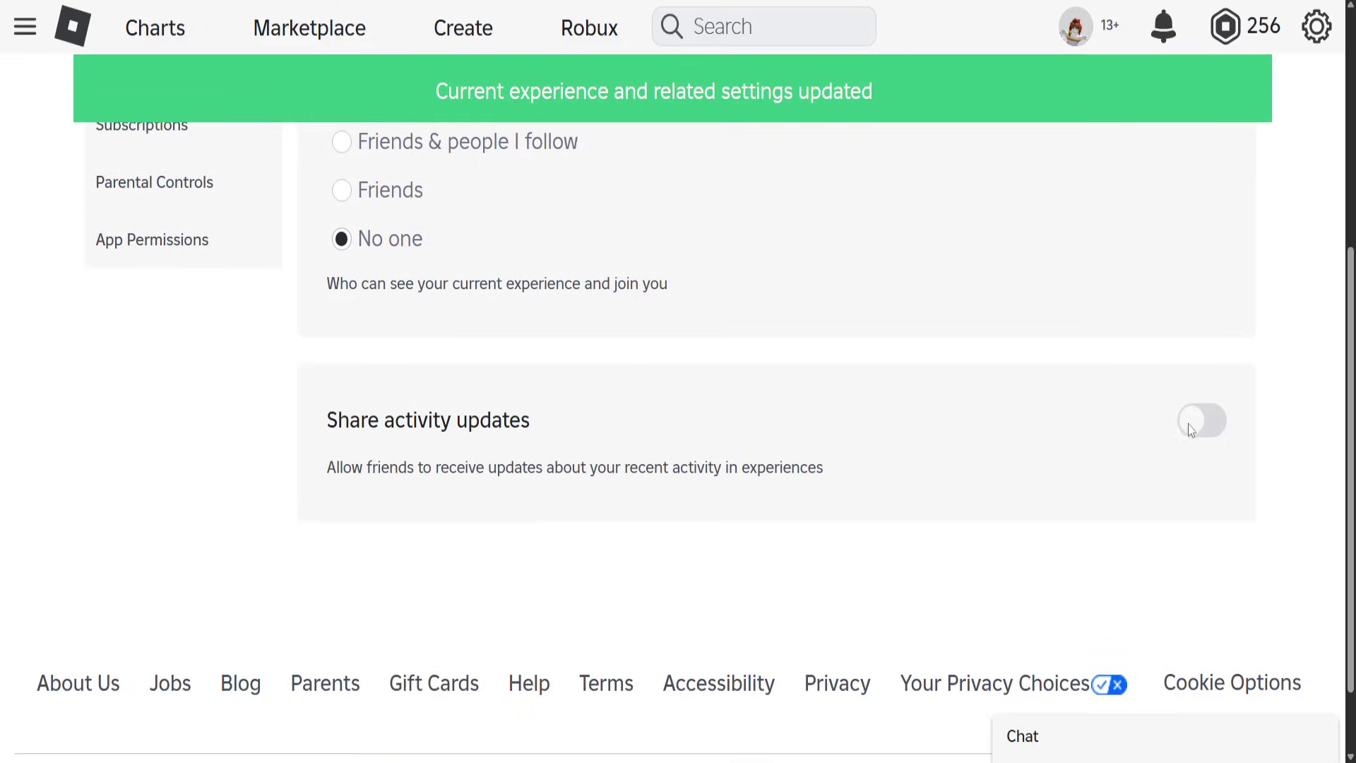
left_click_drag(378, 472, 763, 494)
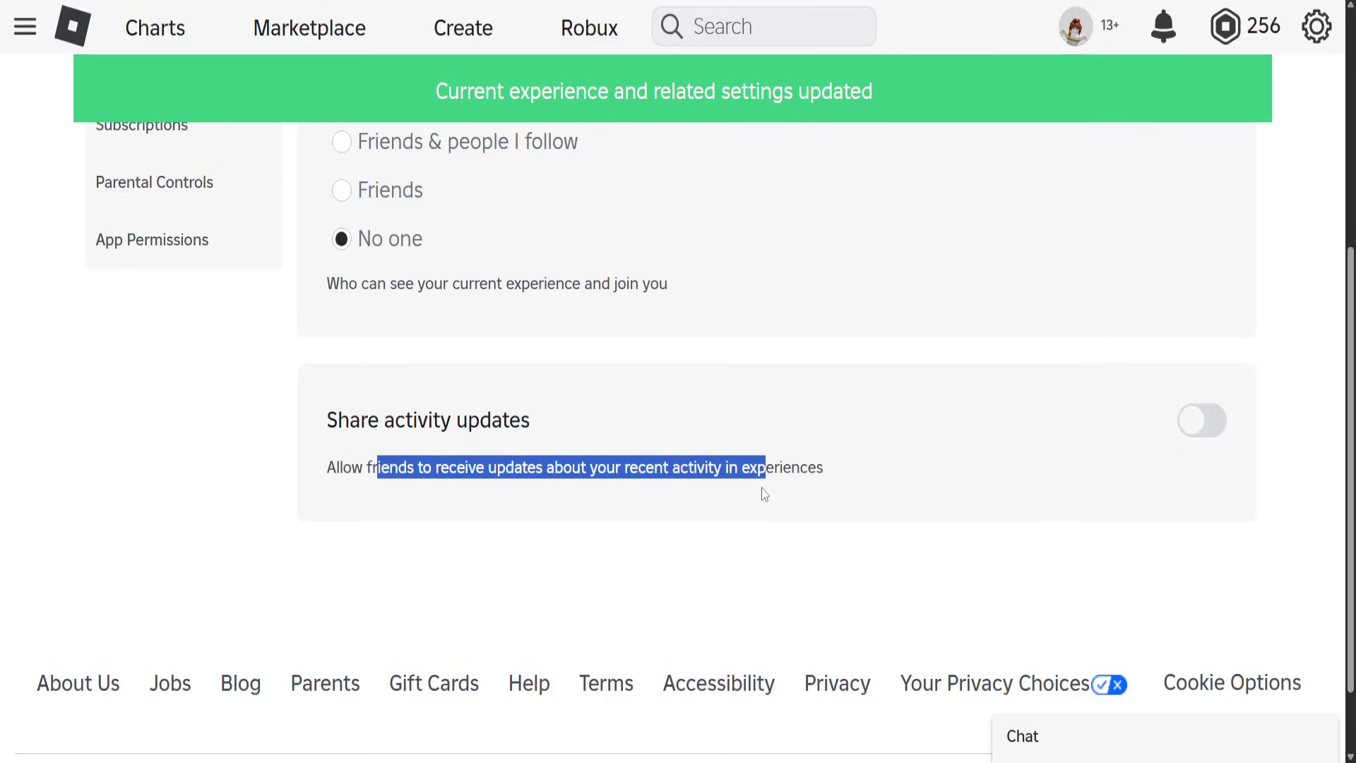
scroll(552, 314, "up", 5)
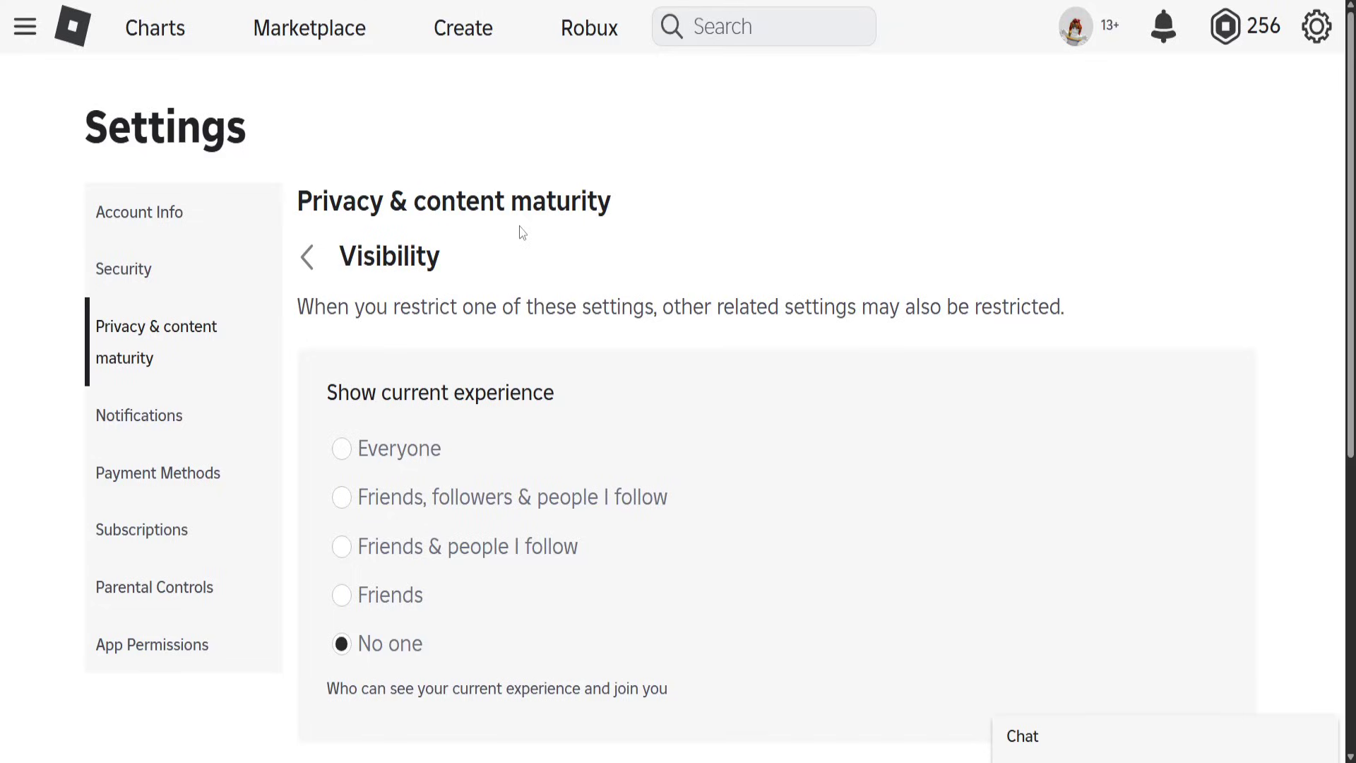
left_click(307, 257)
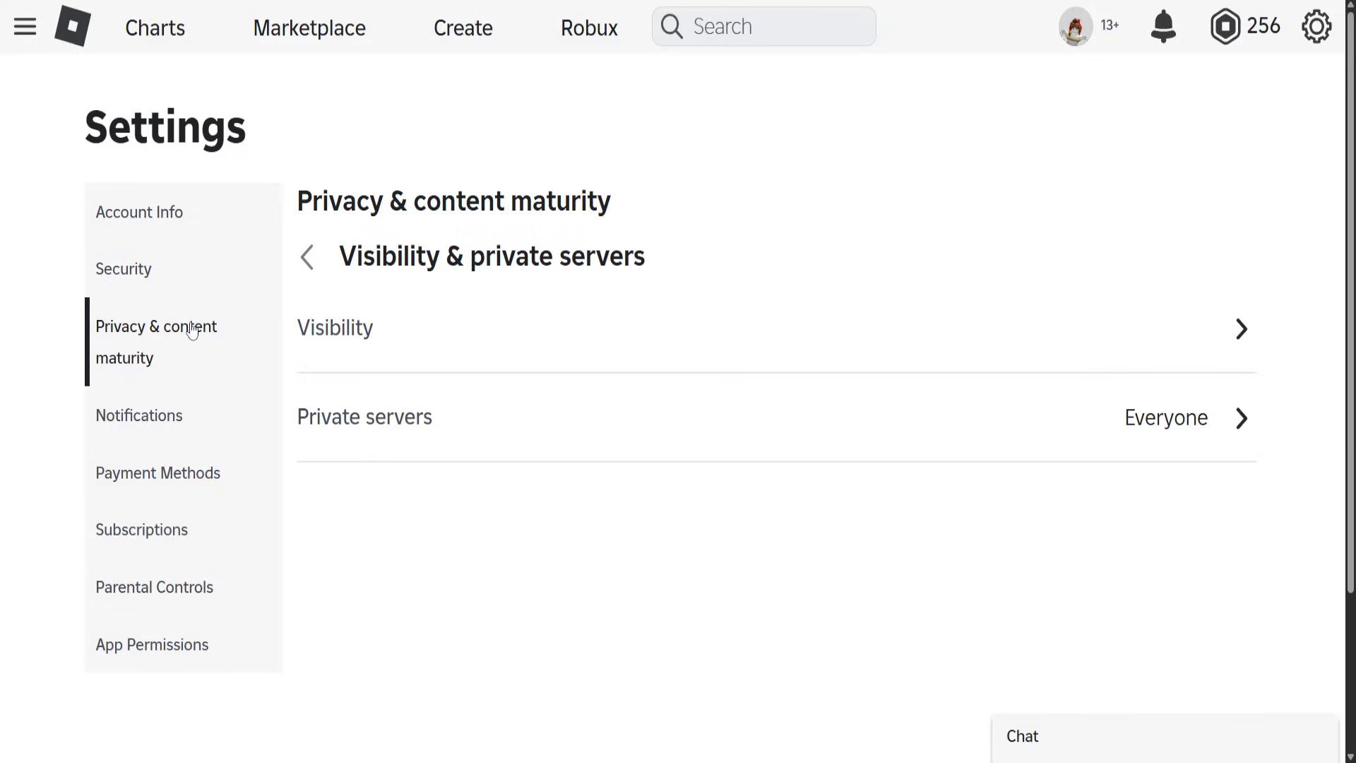
Set Experience chat and Direct chat under Communication to No one.
left_click(308, 257)
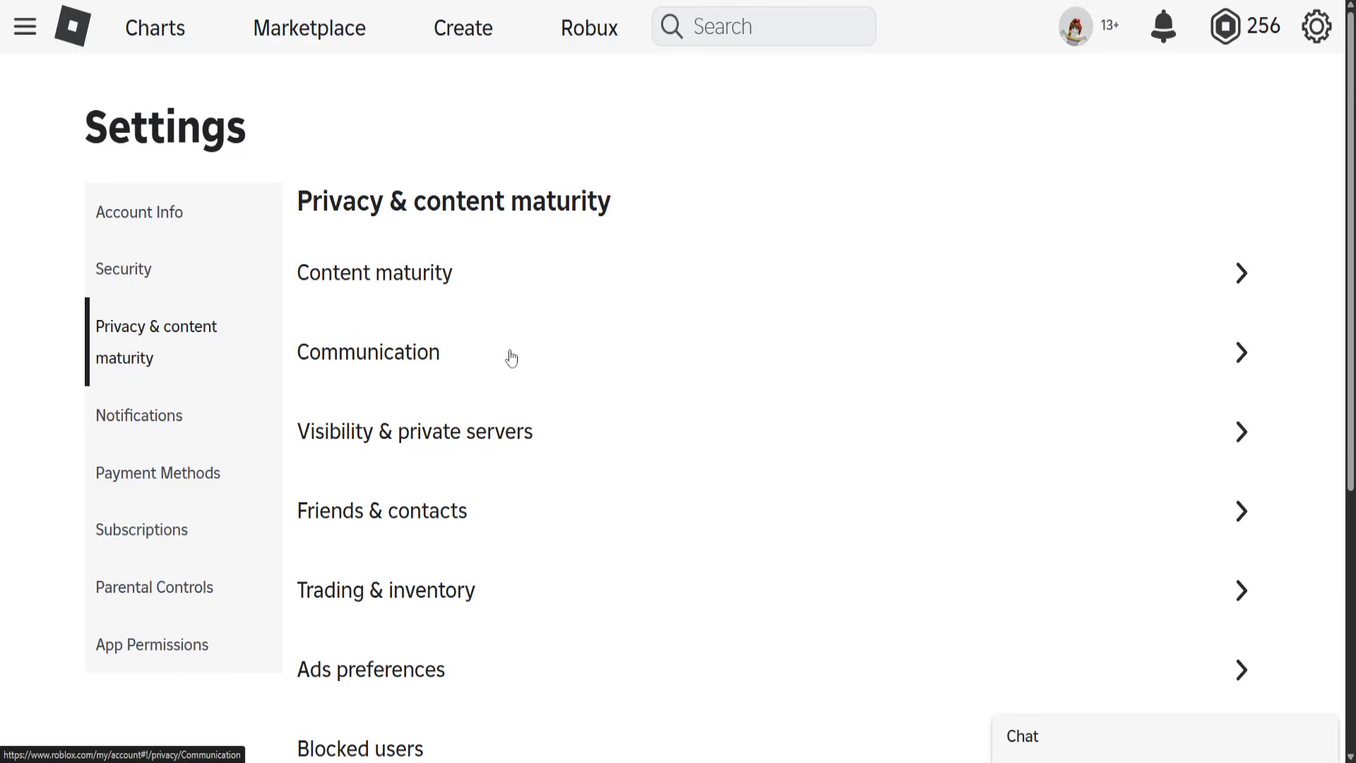
left_click(415, 357)
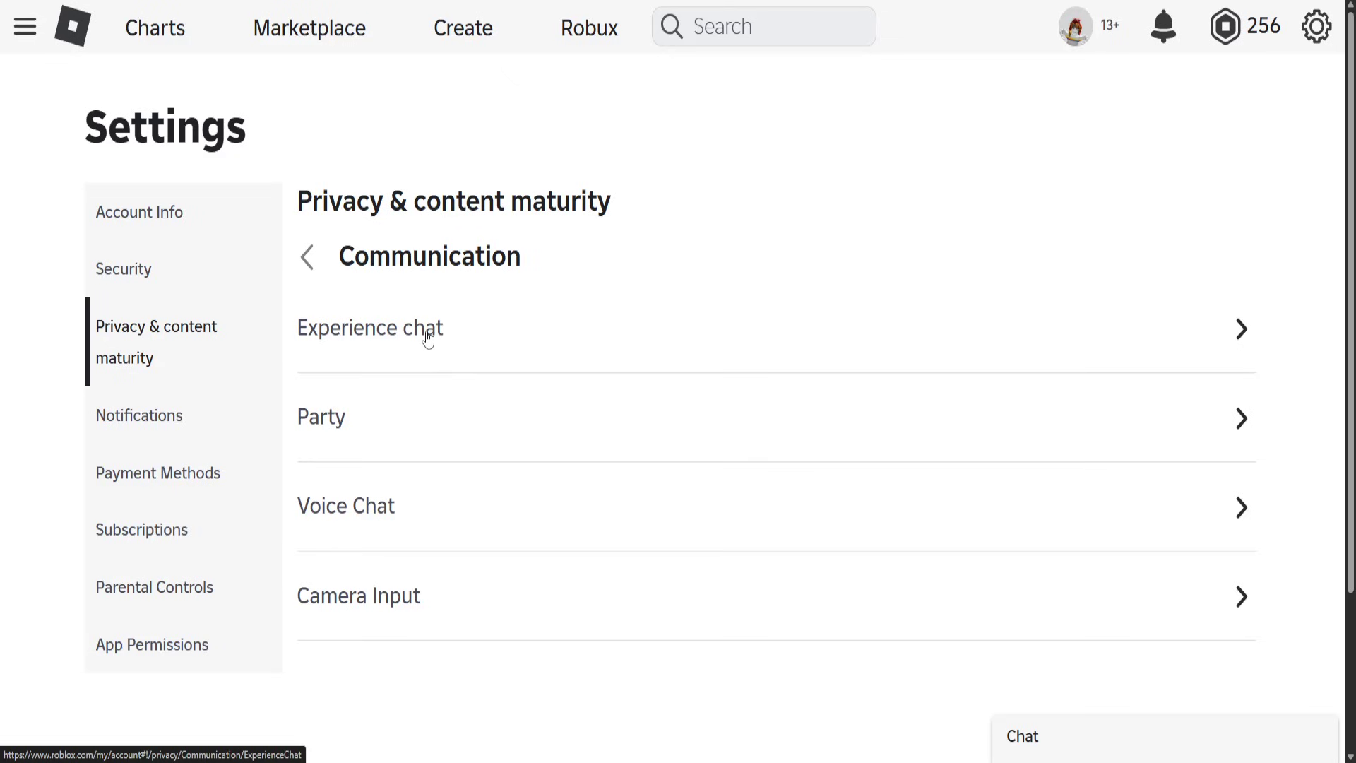
left_click(427, 337)
scroll(426, 338, "down", 2)
left_click(390, 371)
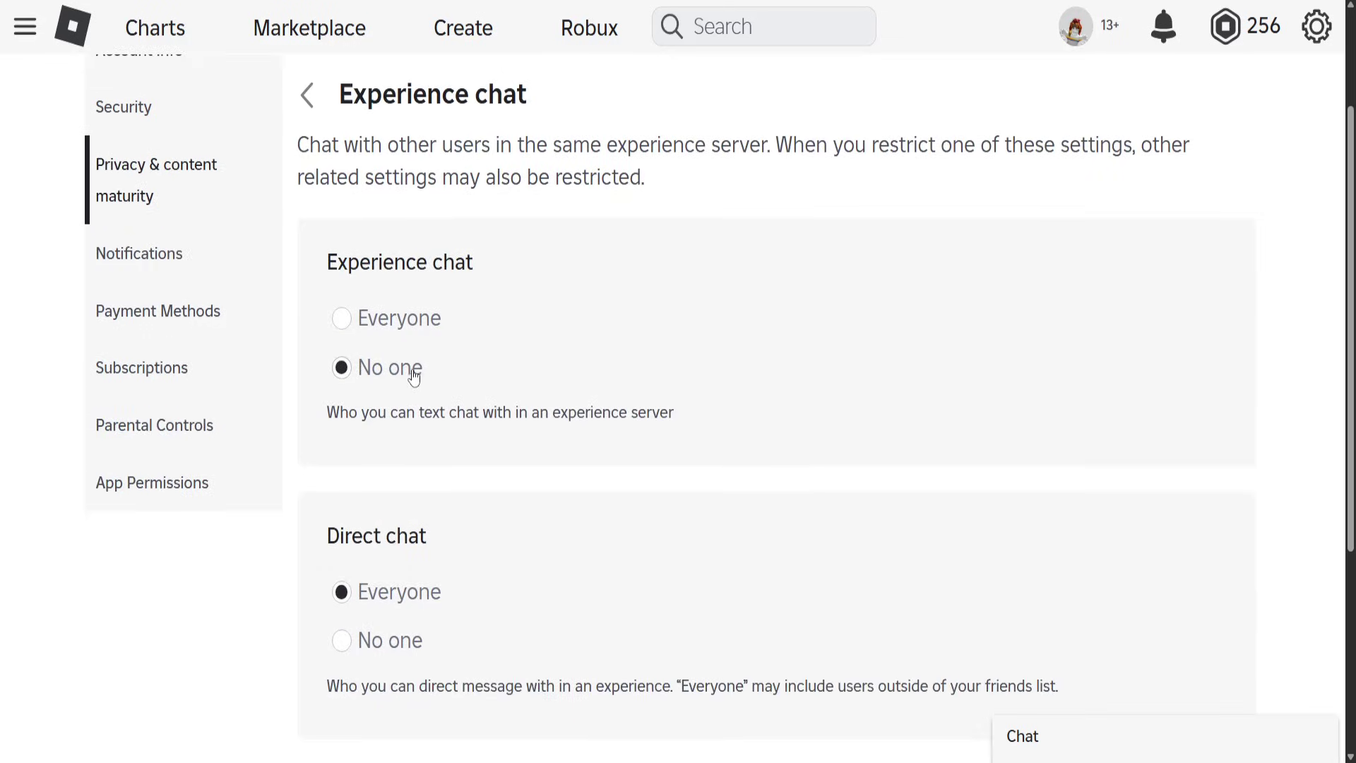
scroll(414, 372, "down", 2)
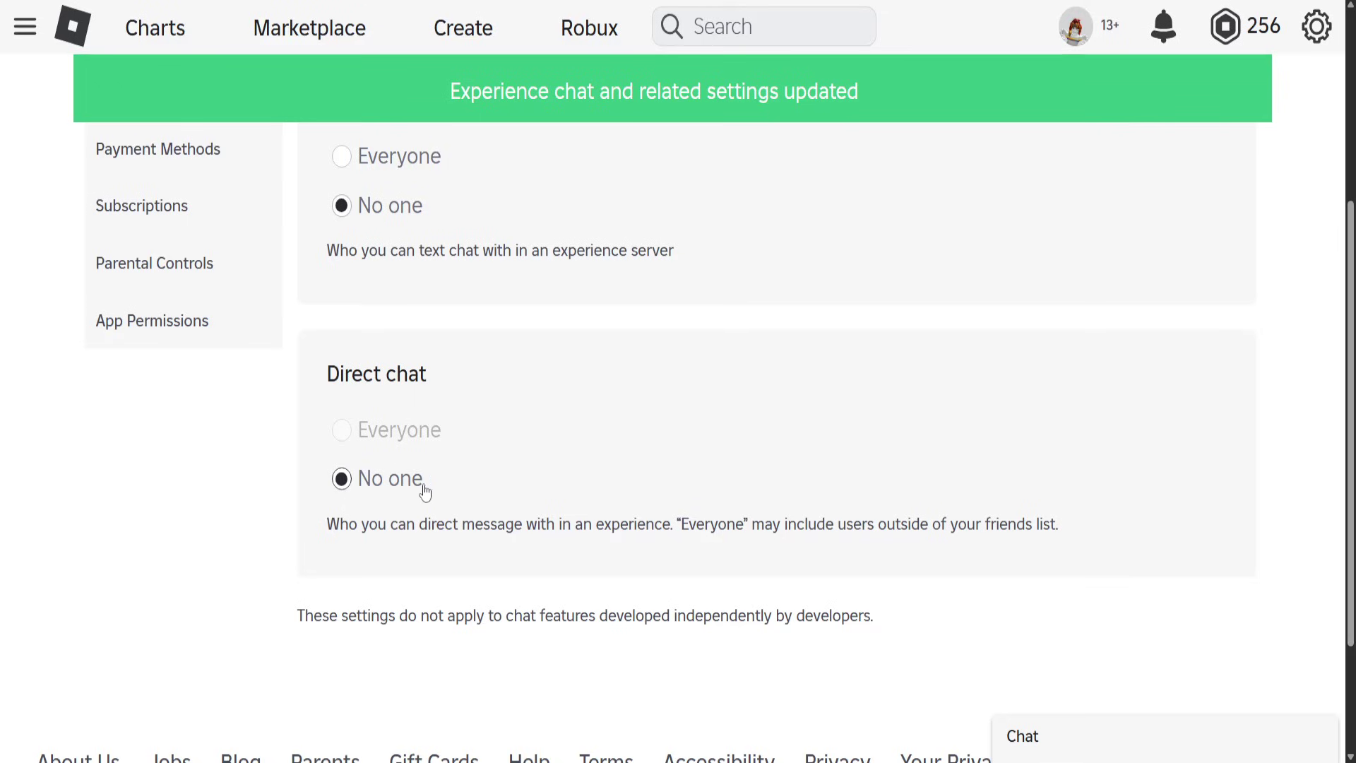
scroll(477, 445, "up", 3)
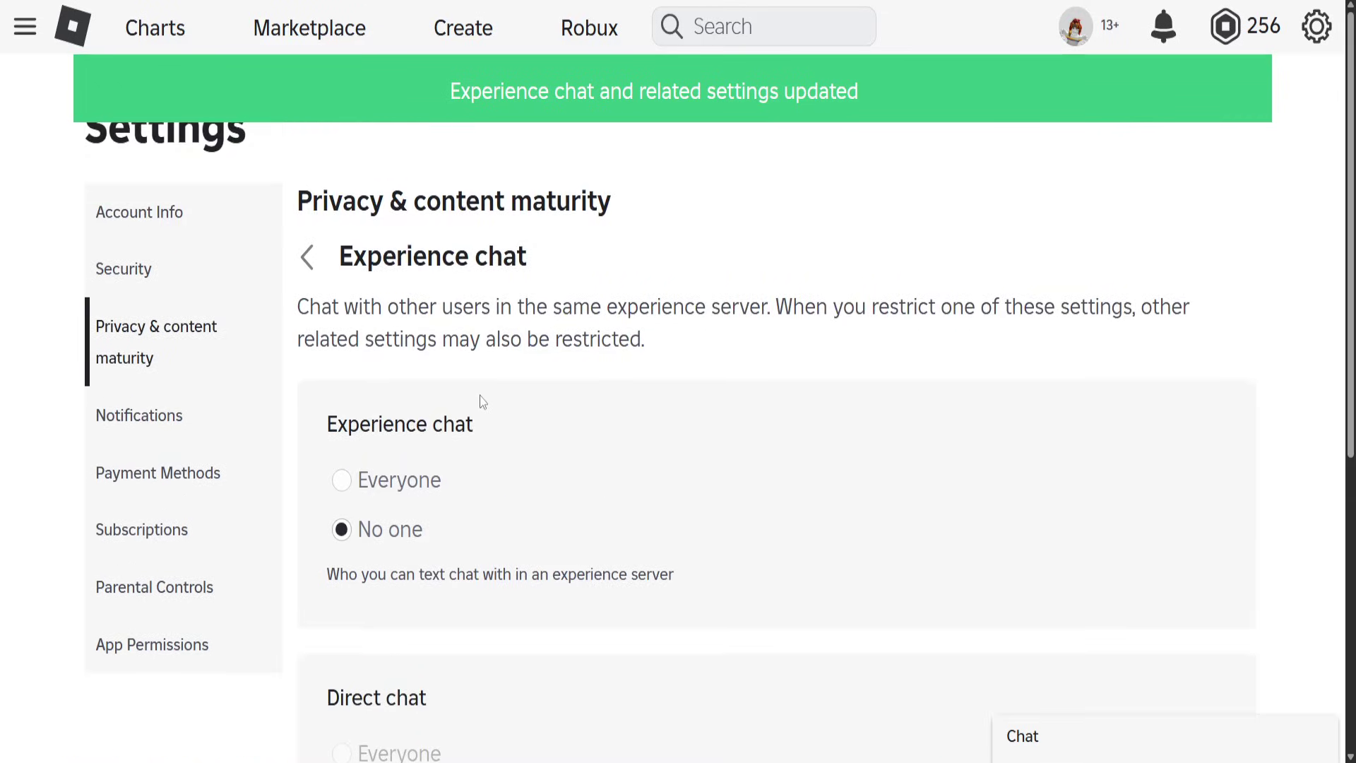
Set Party to No one and return to the Communication list.
left_click(308, 258)
scroll(411, 393, "down", 1)
left_click(373, 346)
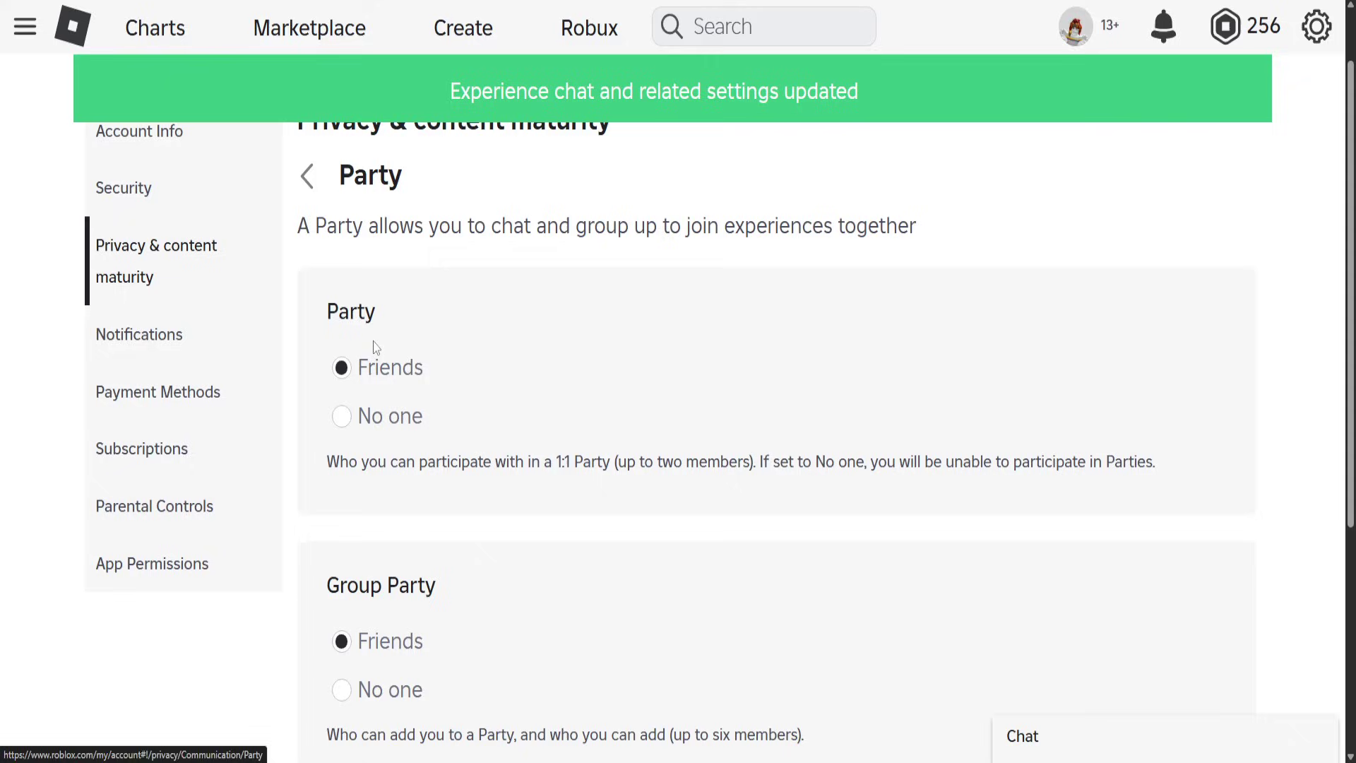
left_click(341, 415)
scroll(476, 429, "down", 2)
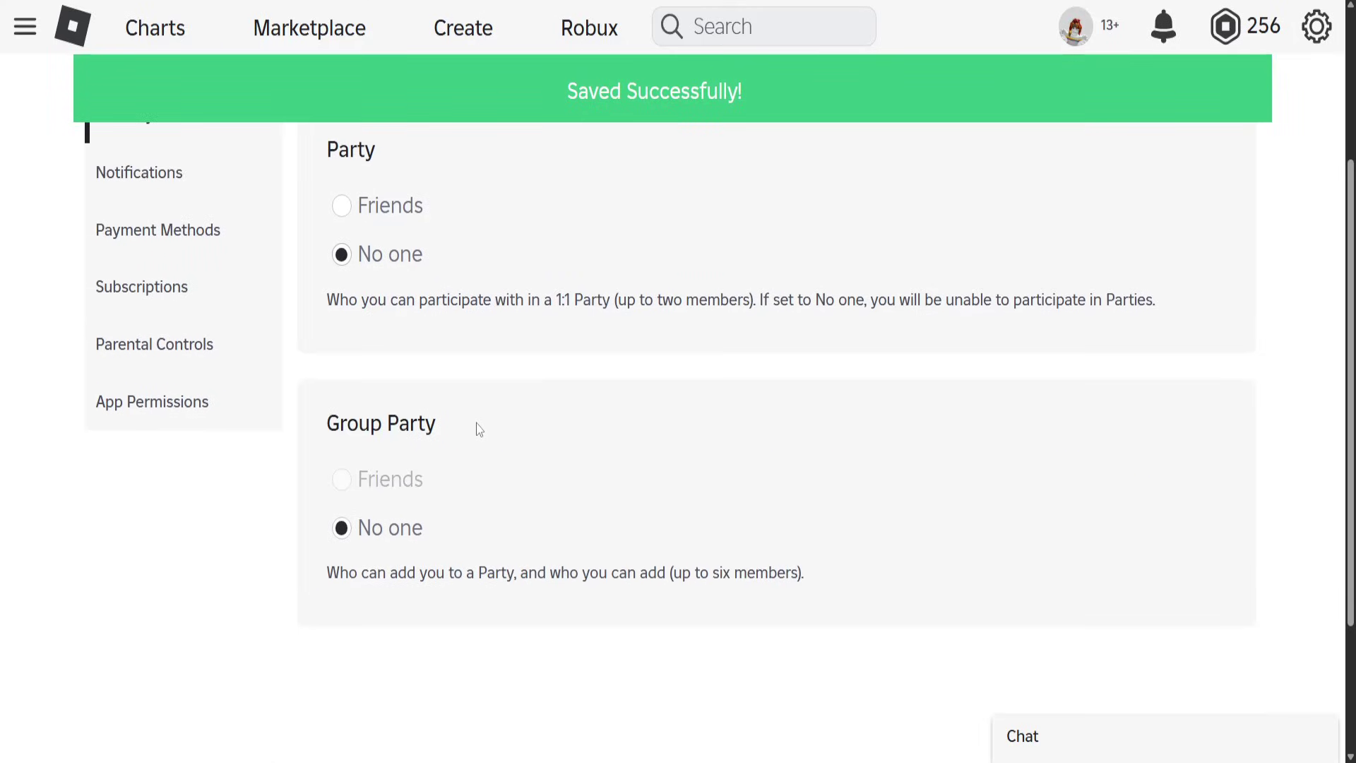
scroll(475, 429, "down", 3)
scroll(456, 396, "up", 5)
left_click(307, 255)
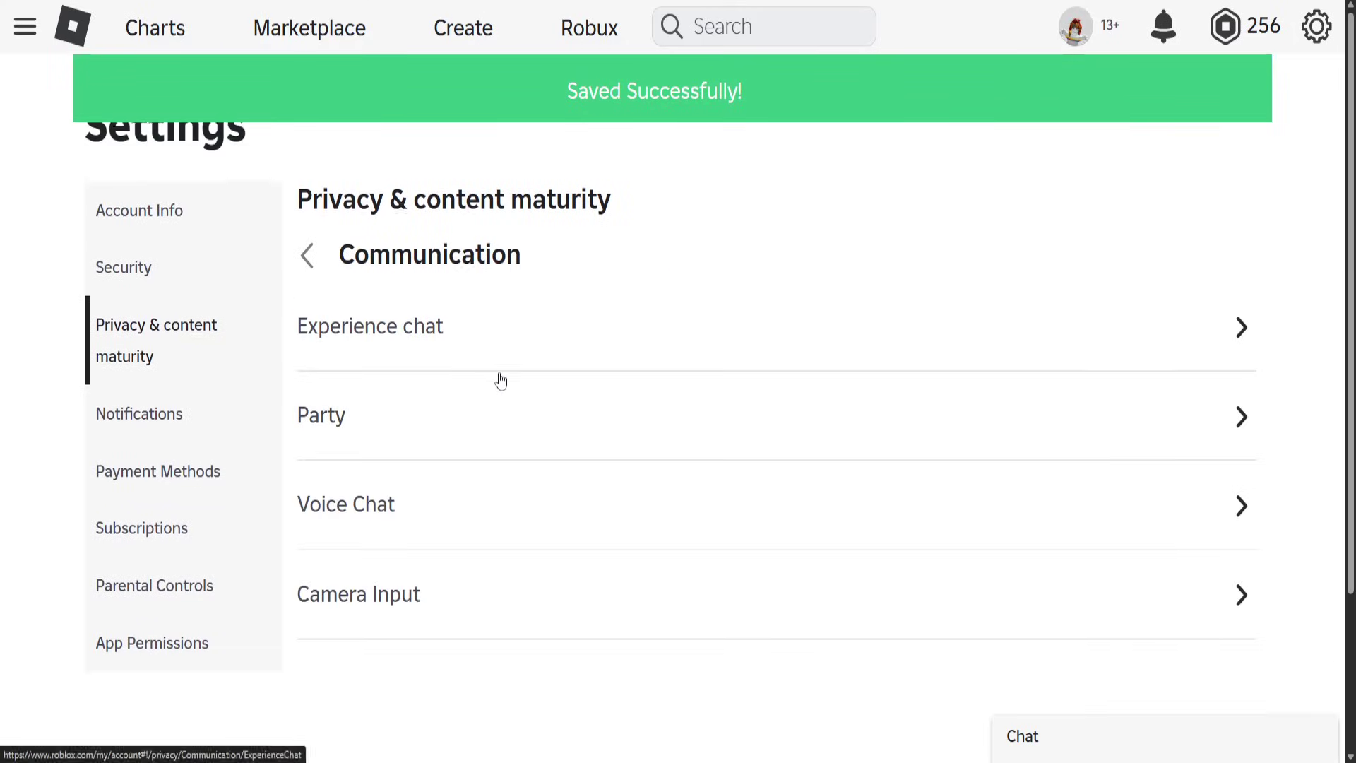
scroll(501, 379, "down", 2)
View the Voice Chat settings, then switch to Account Info.
left_click(425, 344)
scroll(402, 329, "up", 2)
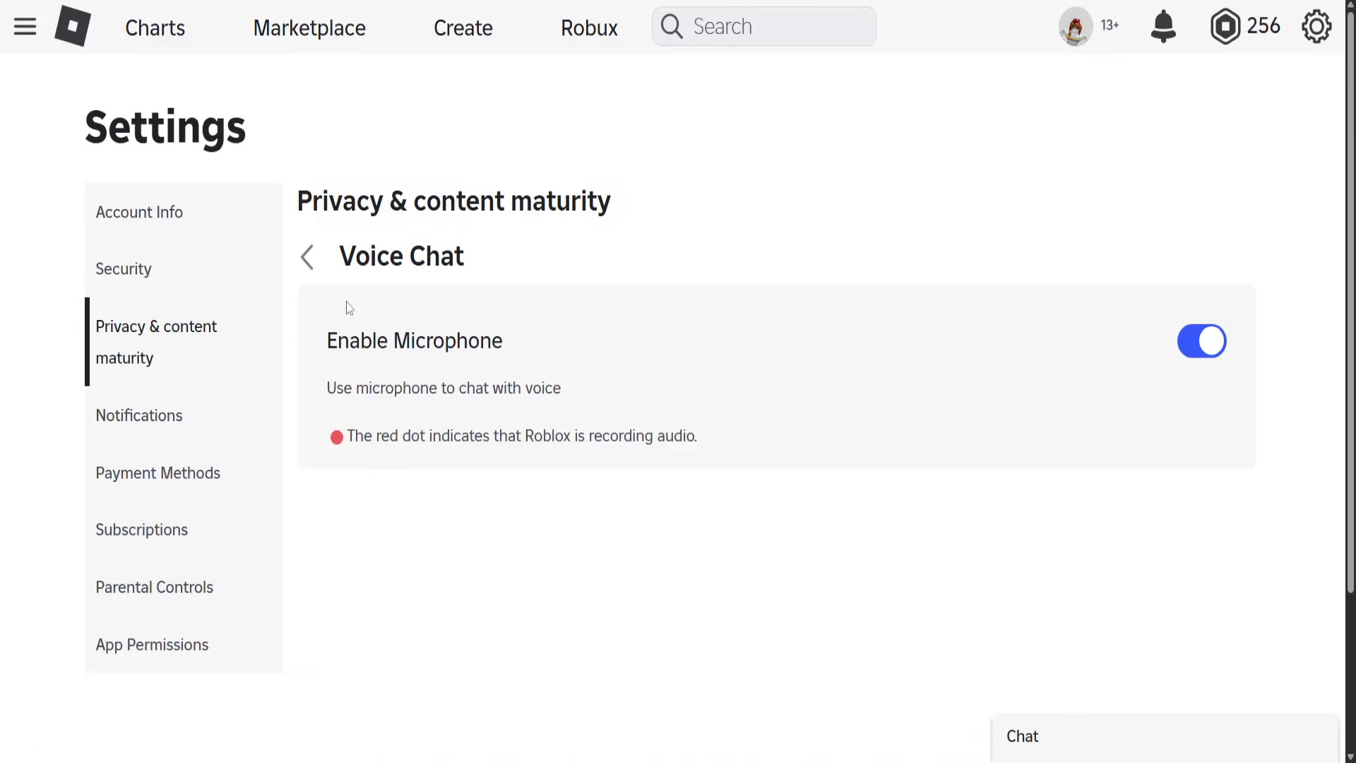
left_click(307, 257)
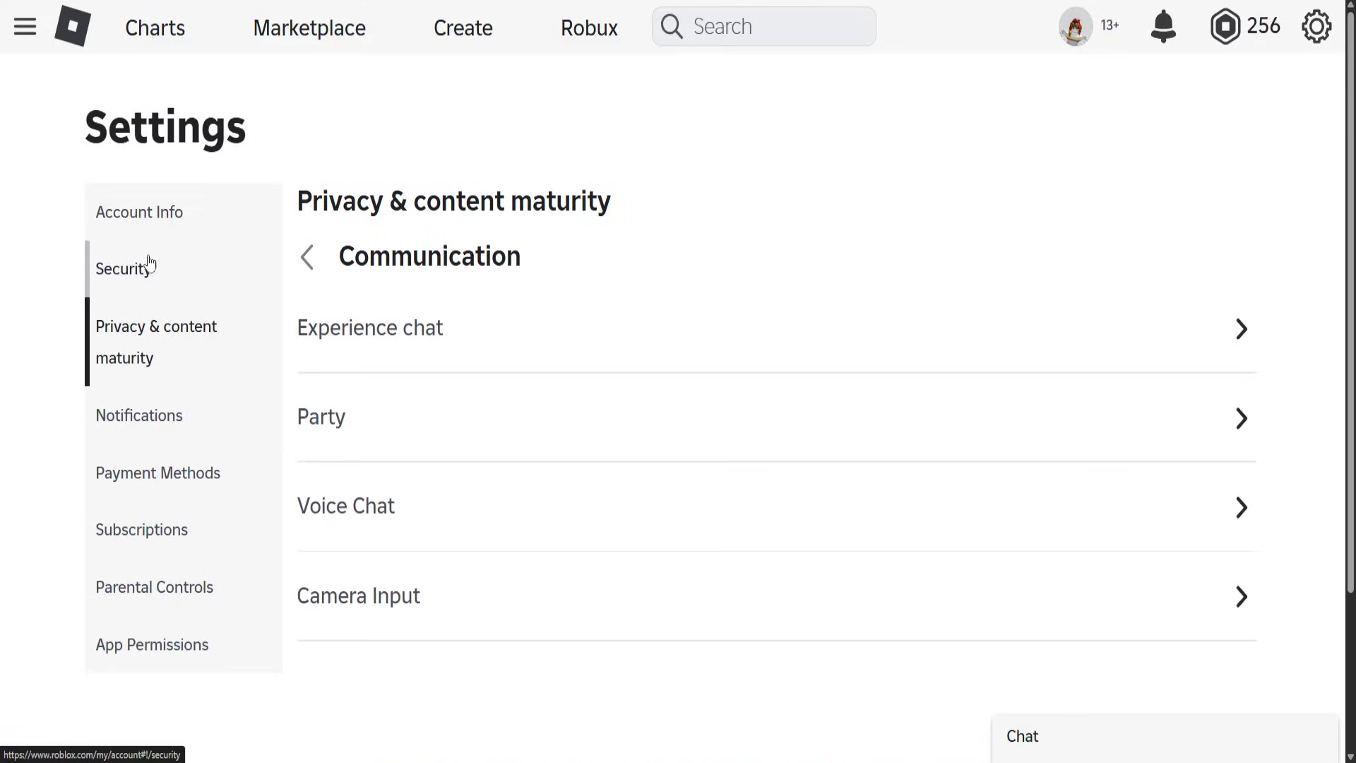
left_click(138, 212)
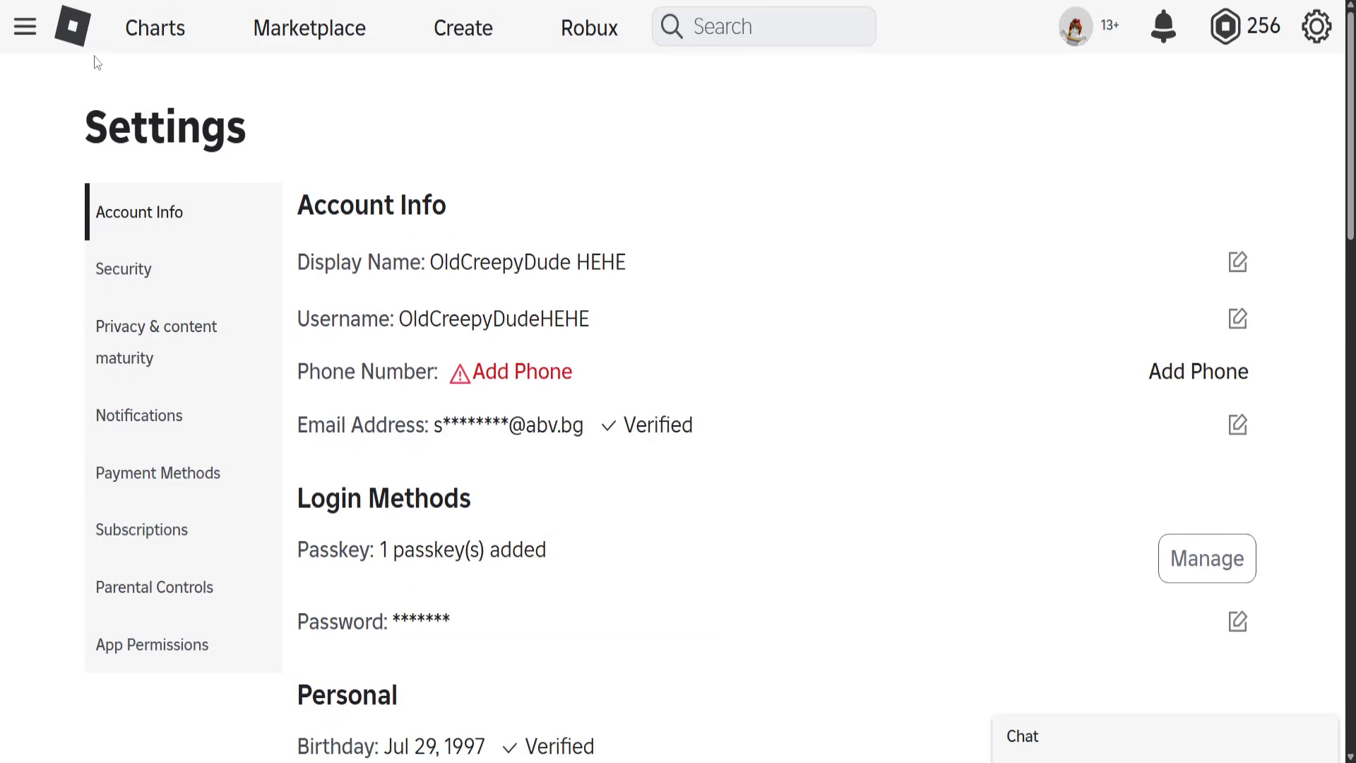